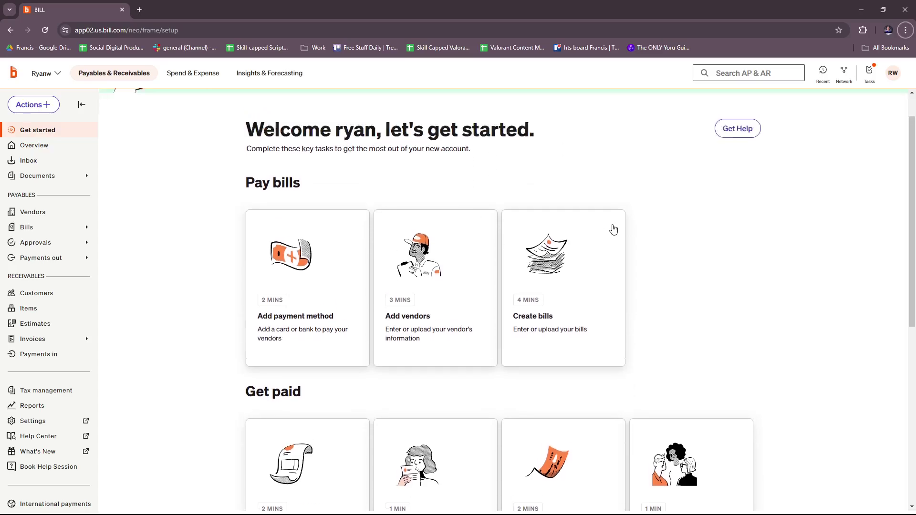
Load bill.com in a new browser tab, then close that tab
scroll(611, 220, "up", 1)
scroll(615, 227, "up", 1)
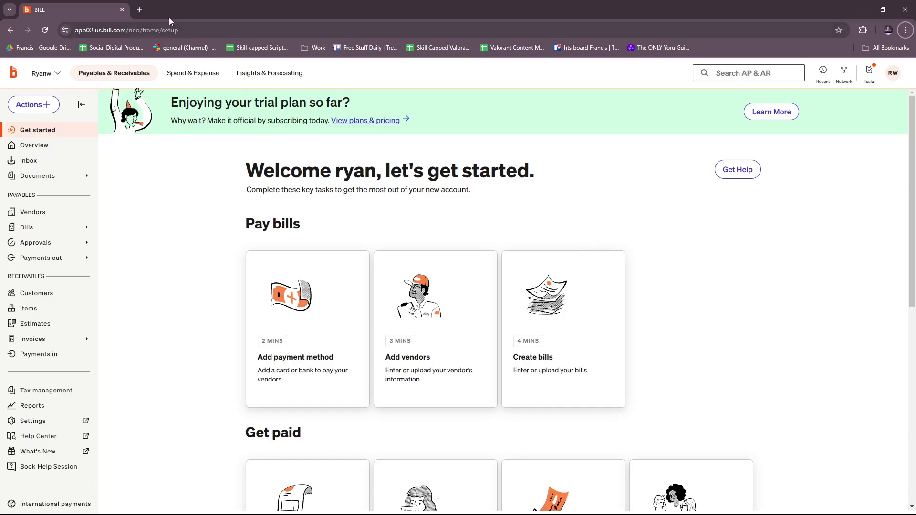
left_click(140, 10)
type("bill.com")
key("Return")
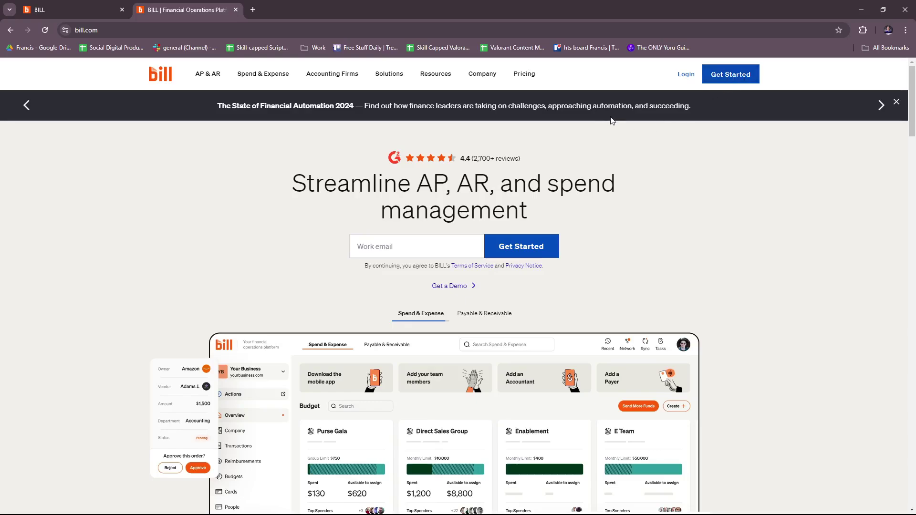
left_click(236, 9)
Start adding a payment method and choose Bank account as its type
scroll(476, 203, "down", 3)
scroll(463, 205, "up", 3)
scroll(455, 233, "down", 1)
scroll(456, 234, "up", 1)
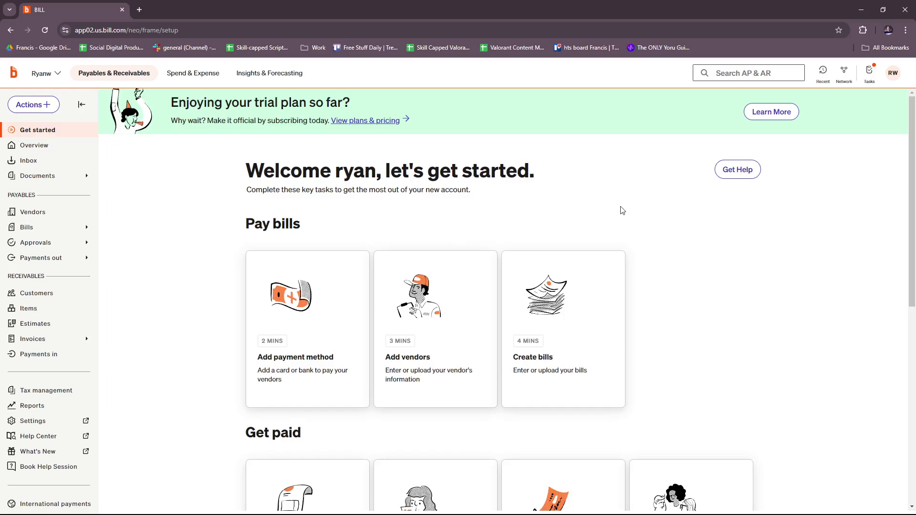
scroll(630, 216, "down", 1)
scroll(651, 271, "down", 2)
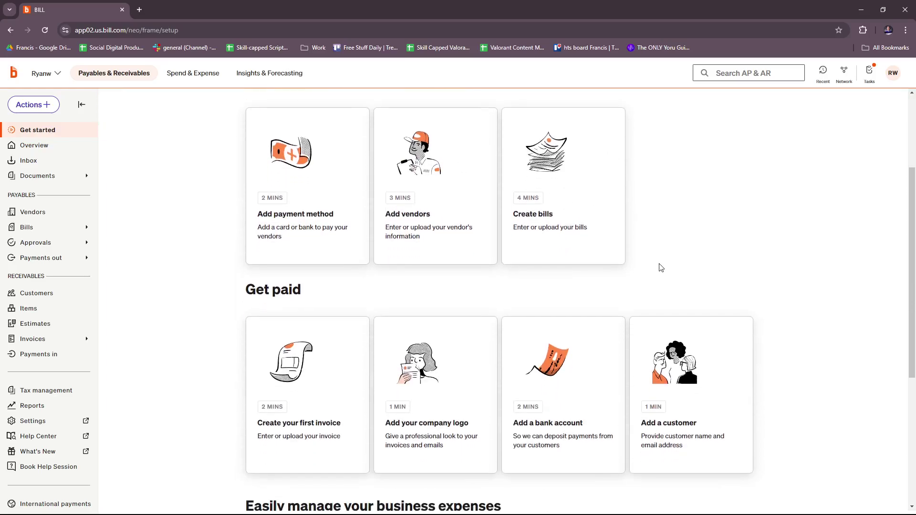
scroll(668, 267, "up", 2)
scroll(678, 251, "up", 1)
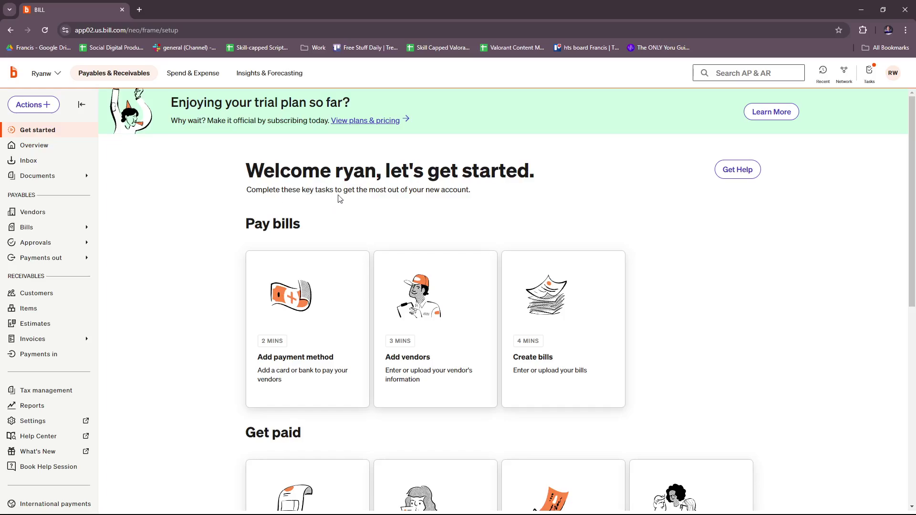
scroll(418, 203, "down", 1)
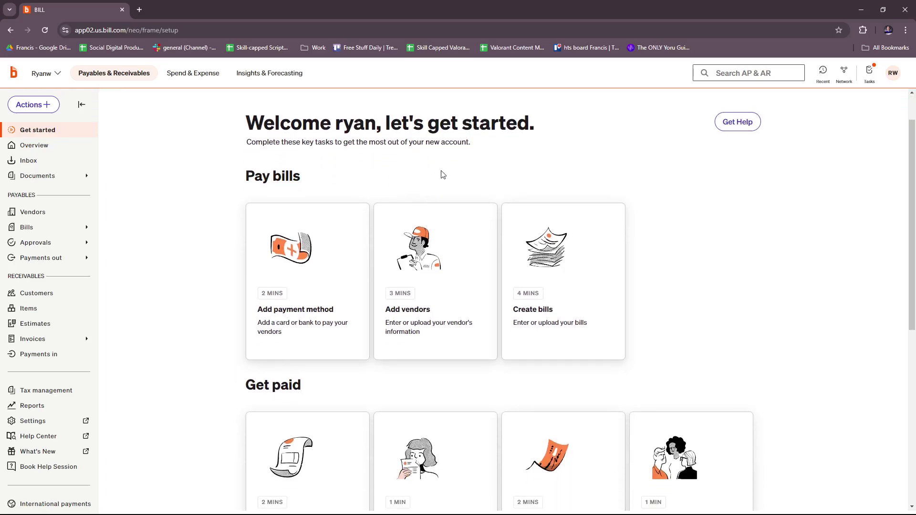
scroll(626, 199, "down", 1)
scroll(264, 223, "up", 2)
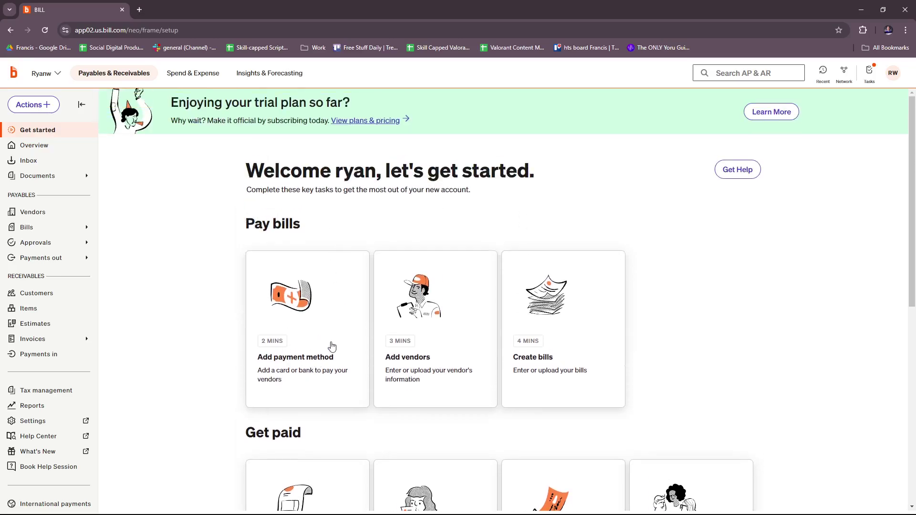
left_click(319, 316)
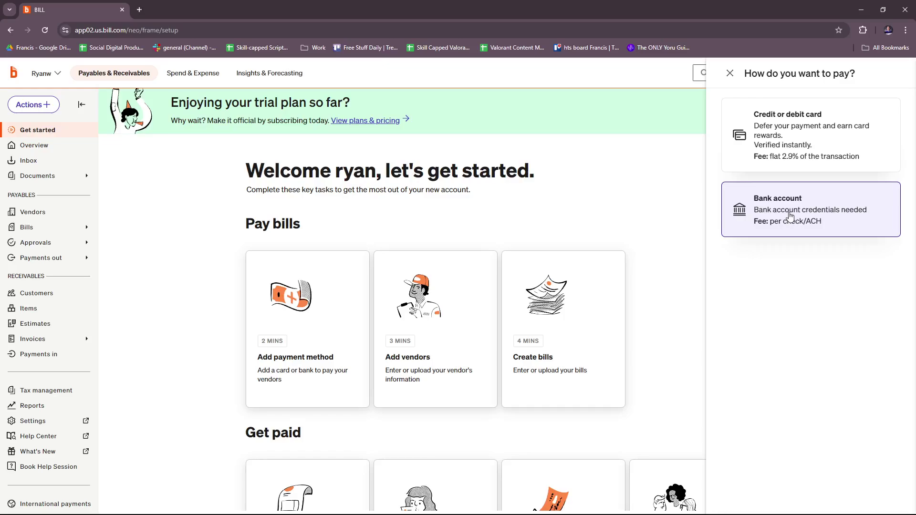
left_click(790, 213)
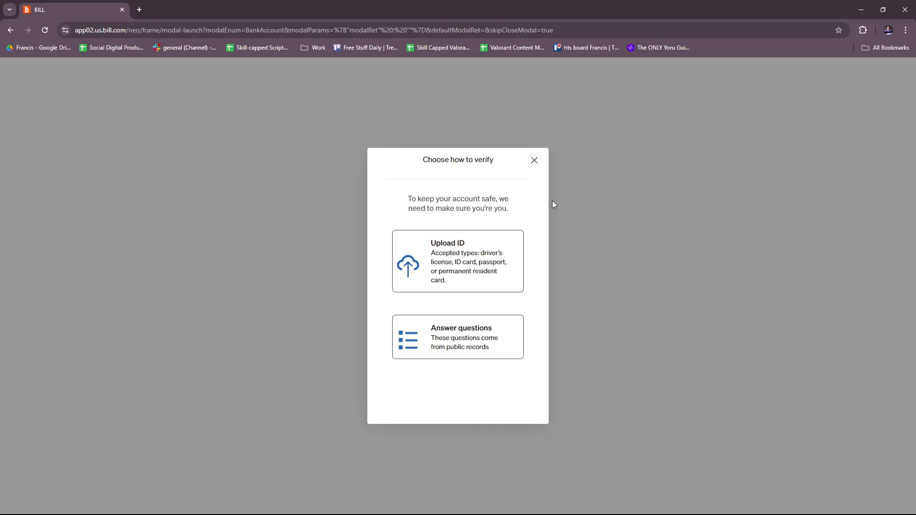
Dismiss the identity verification, then open and close the Add vendors panel
left_click(535, 161)
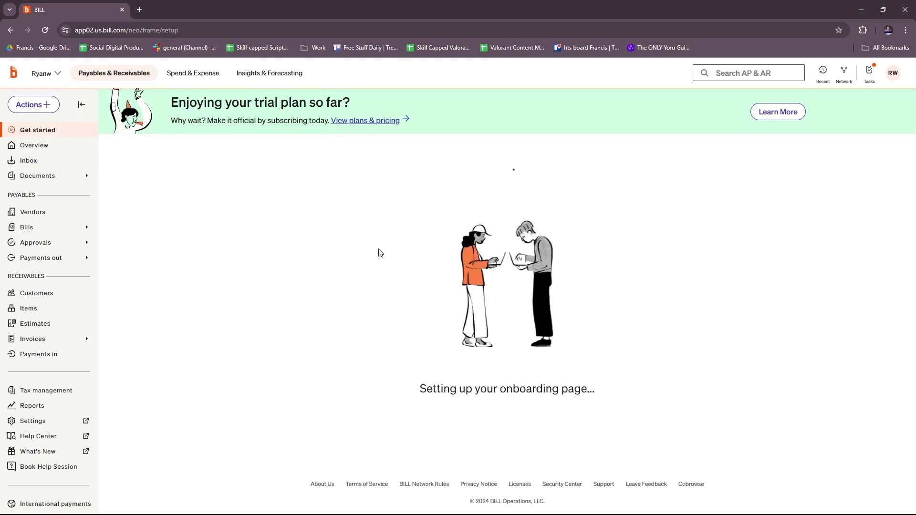
scroll(477, 267, "down", 1)
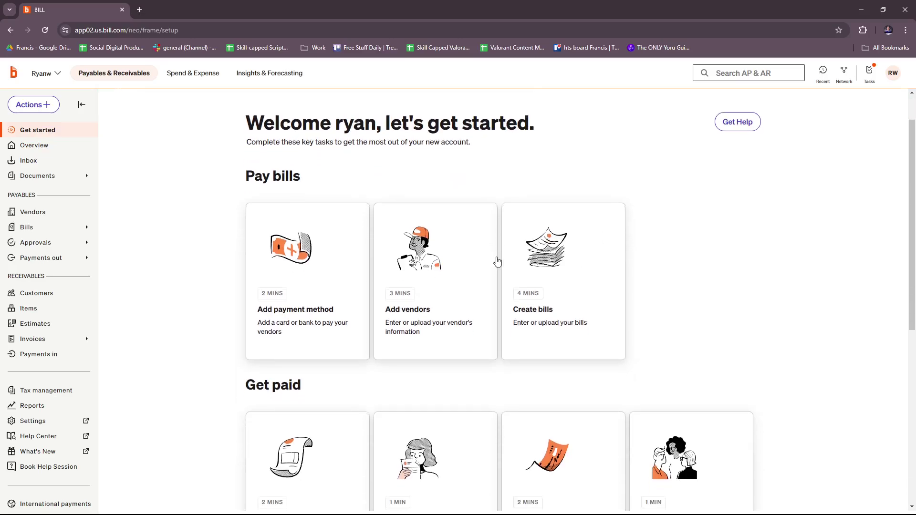
scroll(498, 262, "up", 1)
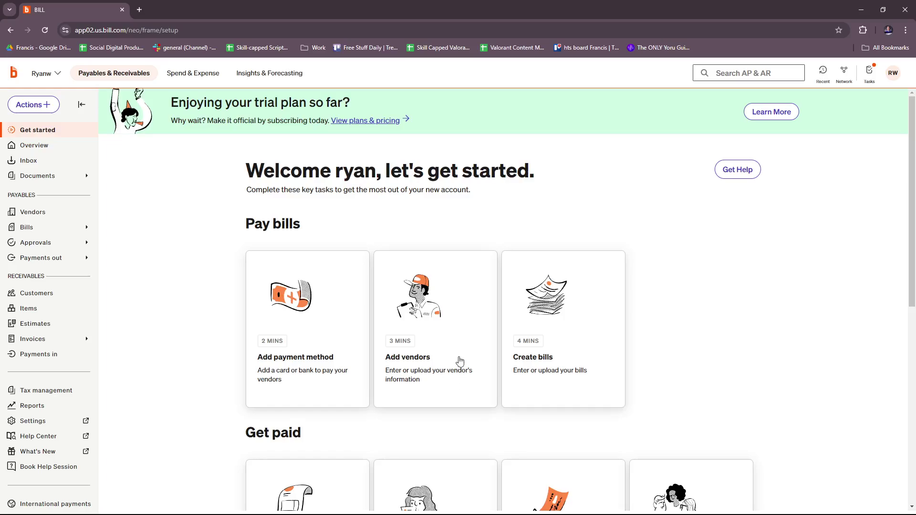
left_click(447, 310)
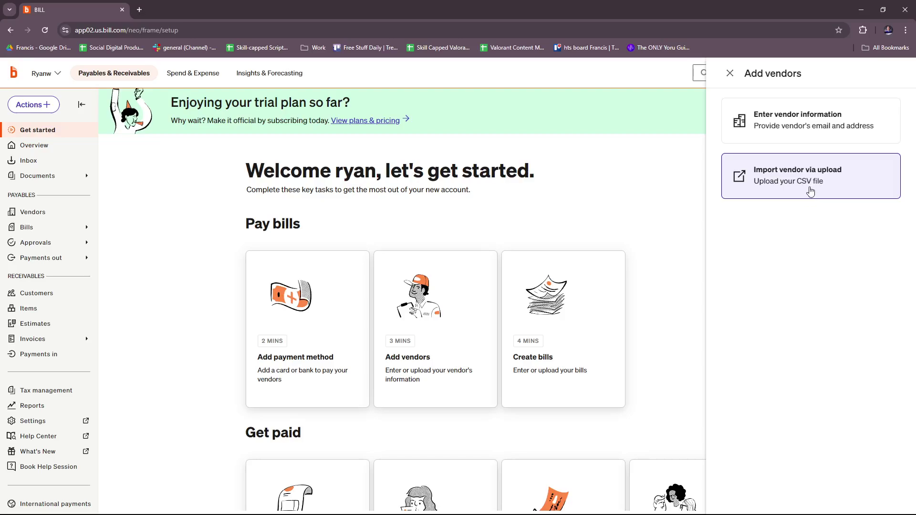
left_click(666, 188)
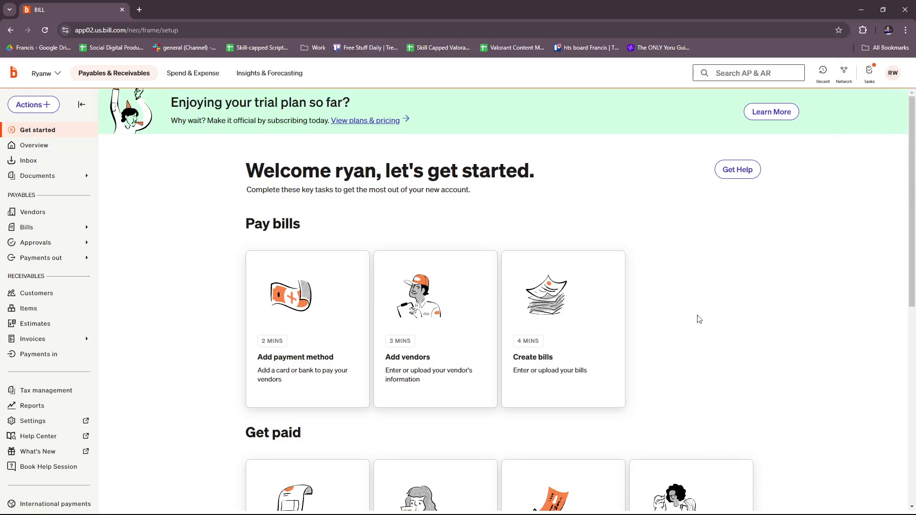
From Create bills, choose to enter a new bill manually
left_click(583, 330)
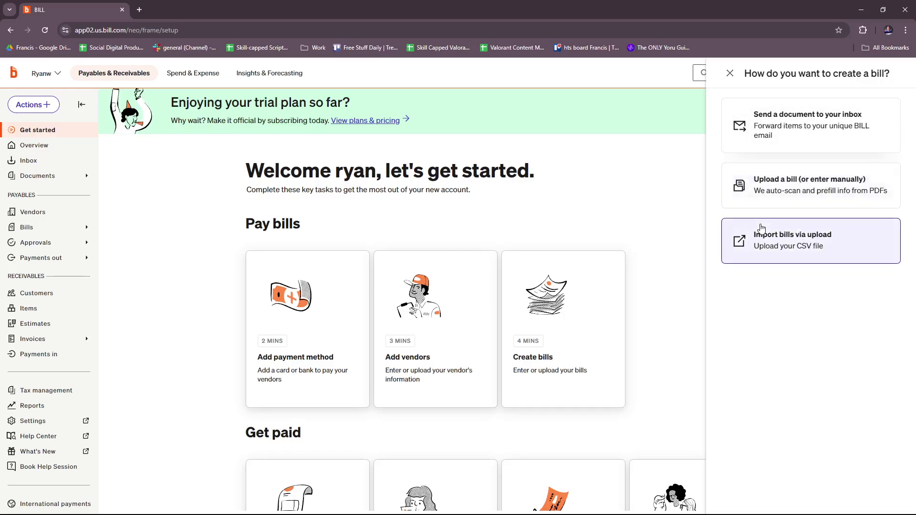
left_click(747, 204)
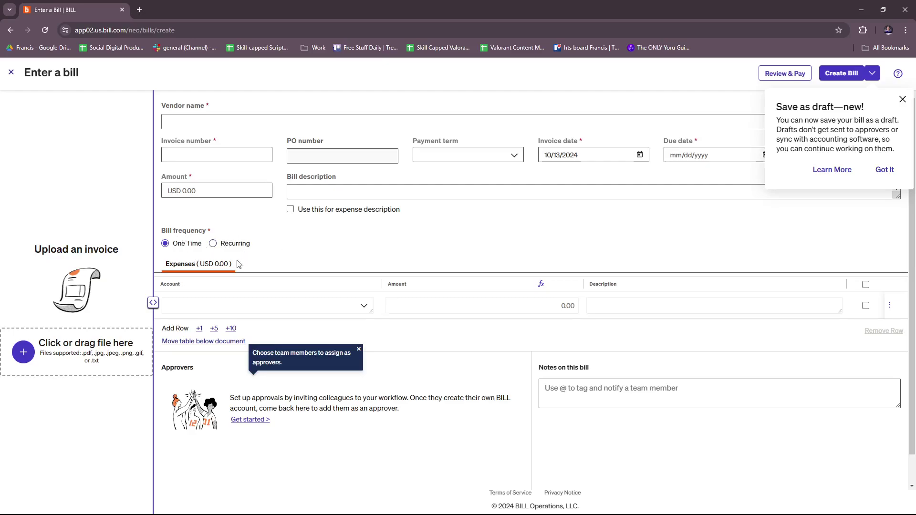
Dismiss the save-as-draft notice, check the save options, and exit the bill form unsaved
scroll(606, 363, "down", 1)
scroll(639, 347, "up", 1)
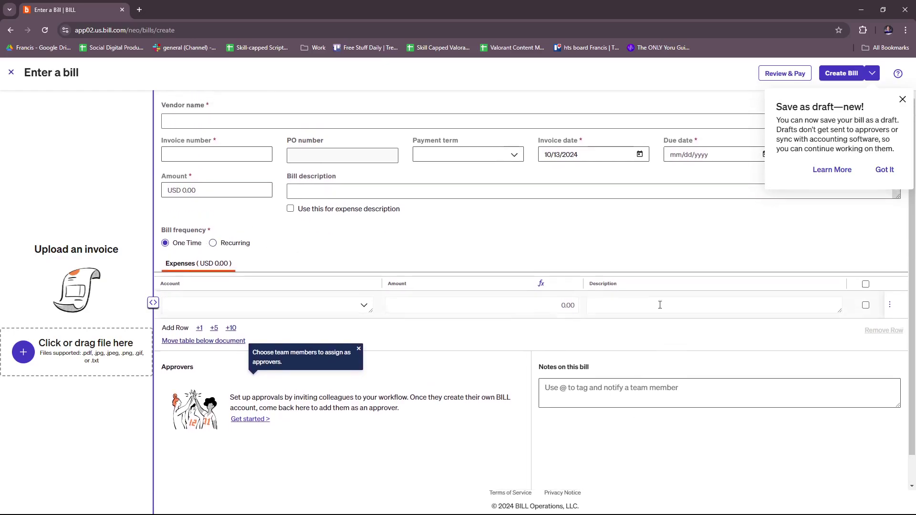
left_click(902, 100)
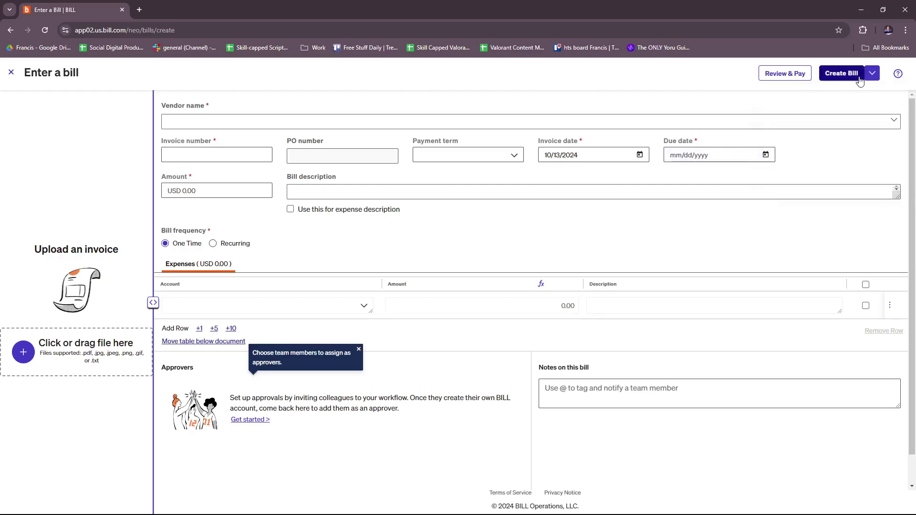
left_click(877, 76)
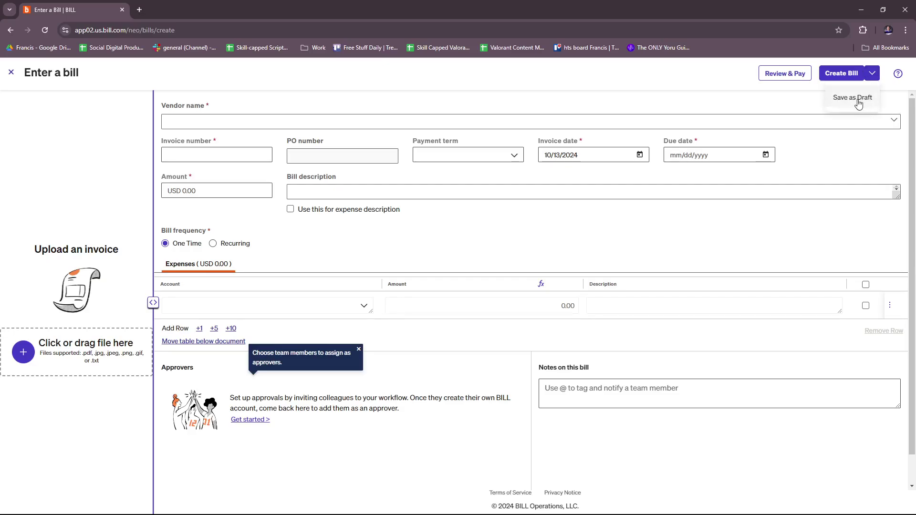
left_click(787, 106)
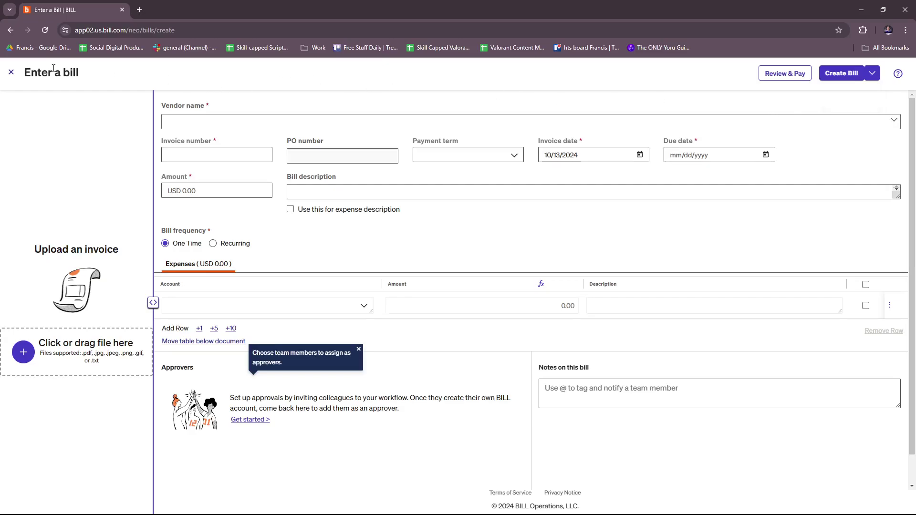
left_click(11, 75)
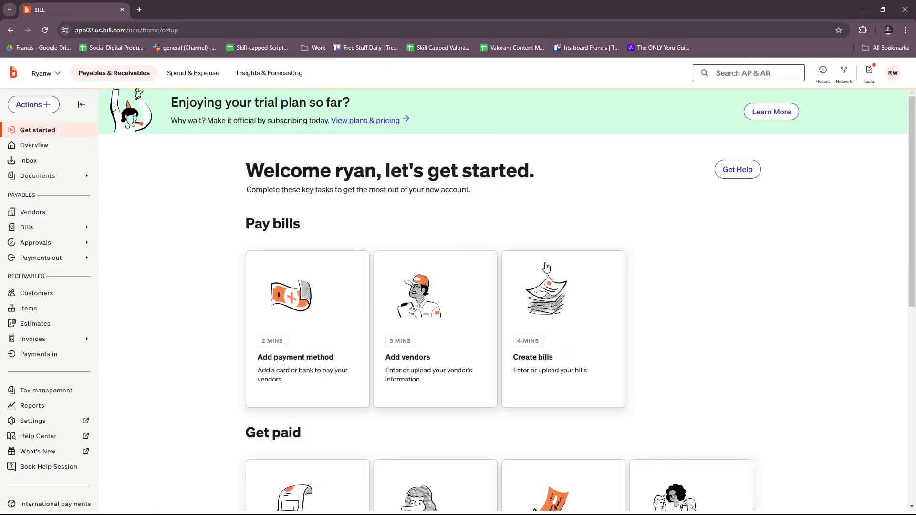
Open the Create your first invoice card and start a new invoice
scroll(579, 269, "down", 3)
scroll(580, 269, "down", 4)
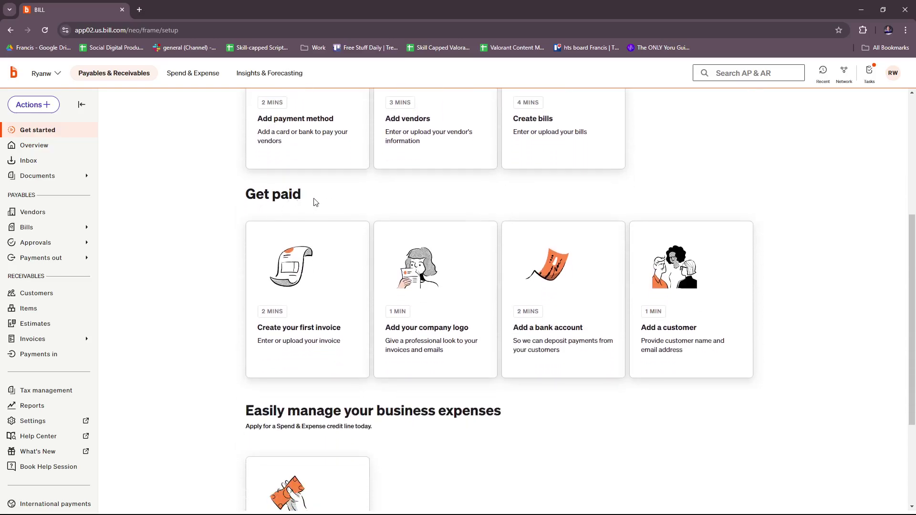
scroll(324, 262, "down", 1)
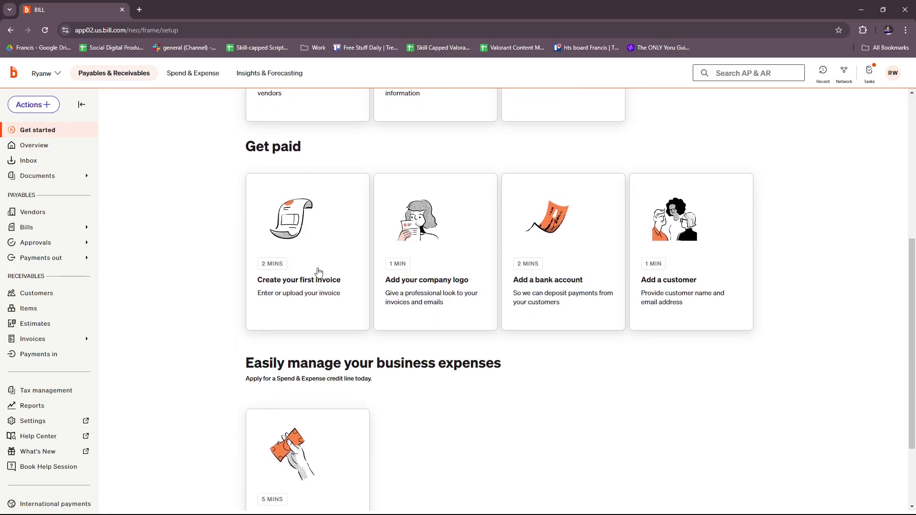
scroll(348, 268, "down", 4)
scroll(344, 260, "up", 5)
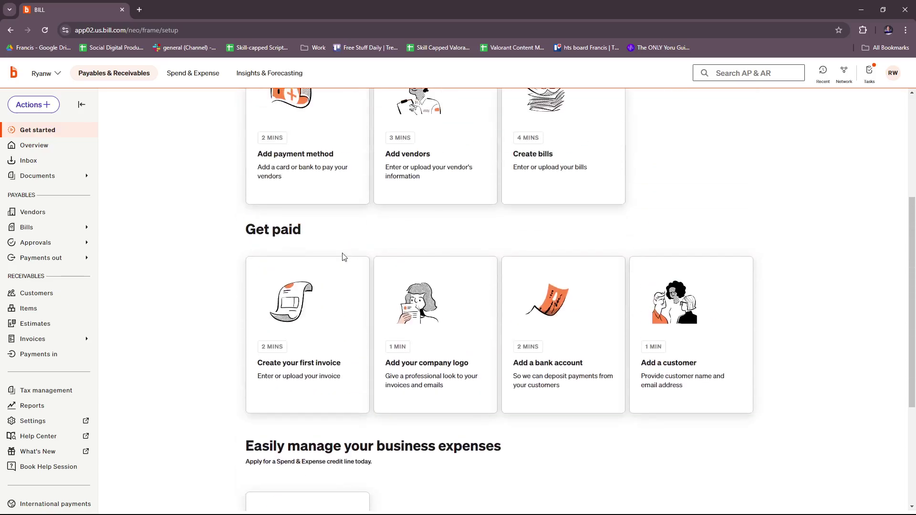
left_click(323, 344)
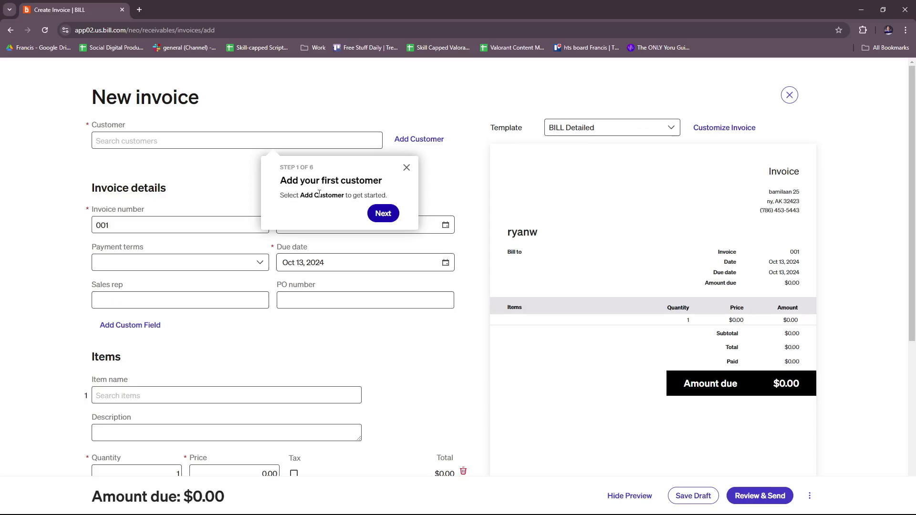
Advance the invoice tour through customer, details, line items and finalize, to the send step
left_click(382, 213)
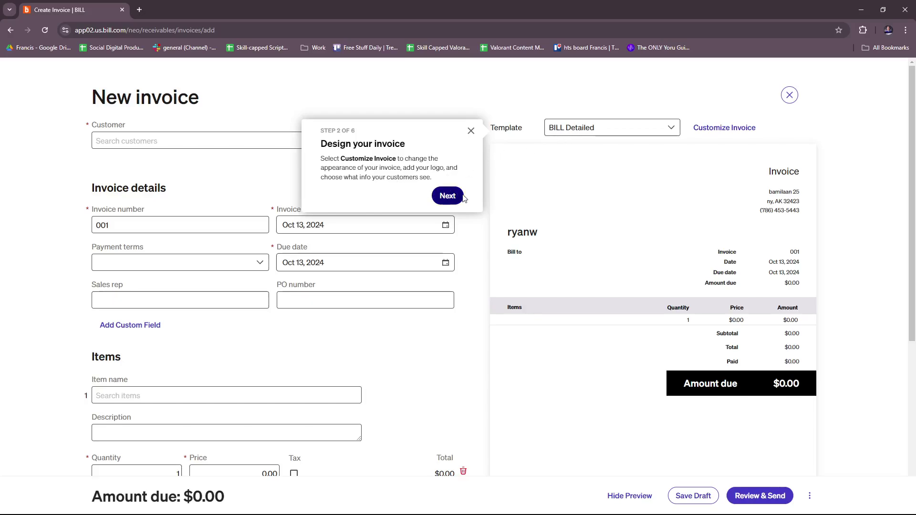
left_click(447, 196)
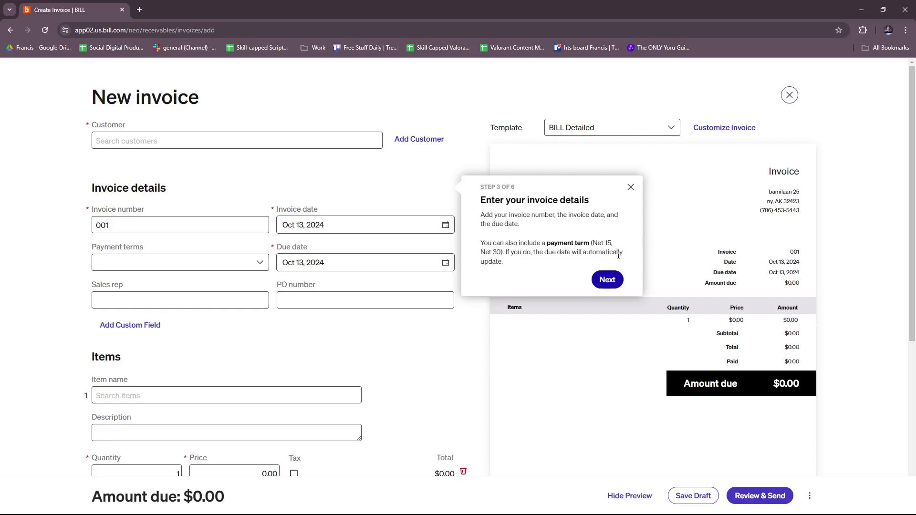
left_click(607, 280)
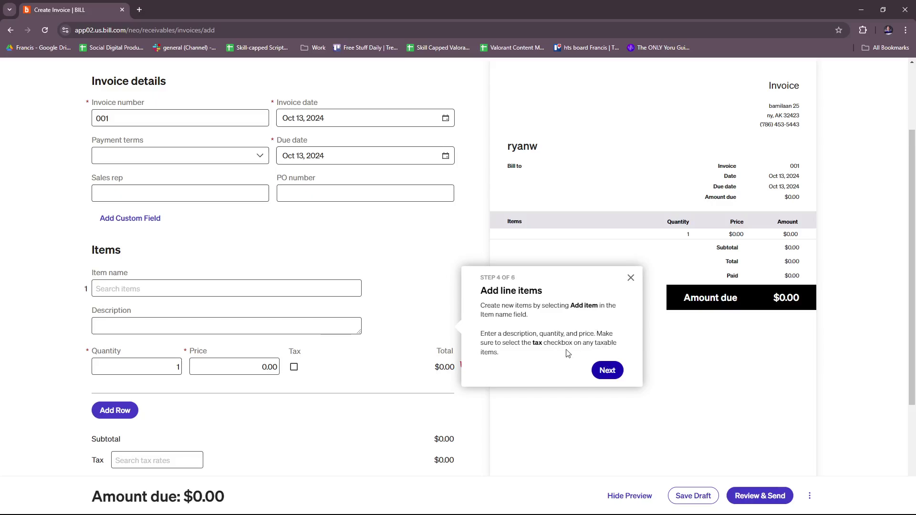
left_click(608, 371)
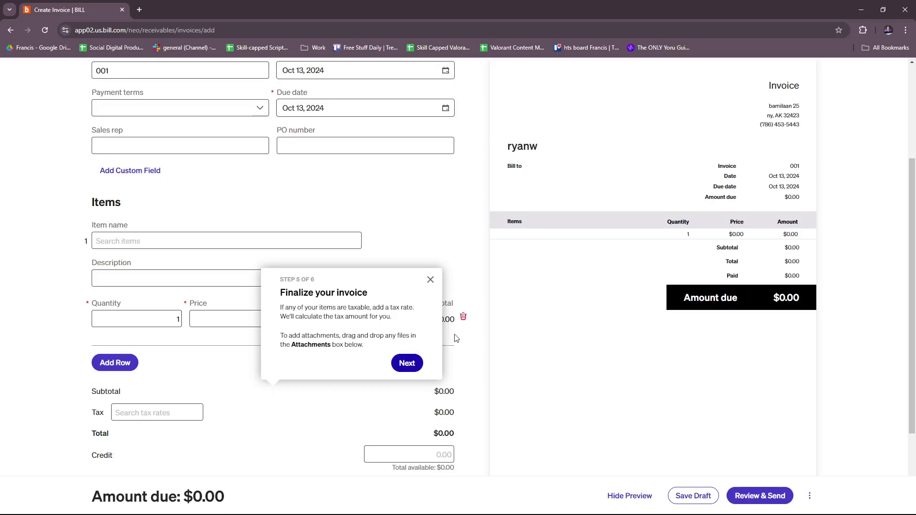
scroll(478, 335, "down", 2)
scroll(480, 317, "up", 1)
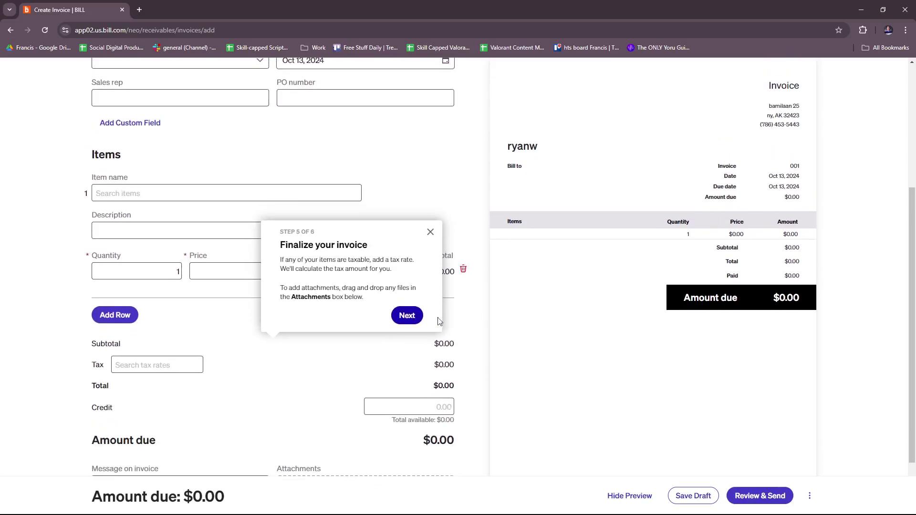
left_click(406, 316)
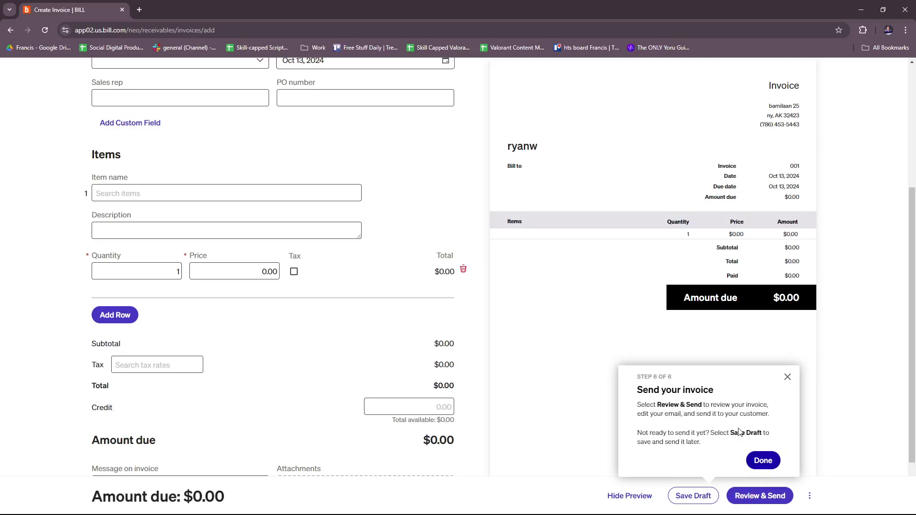
left_click(788, 378)
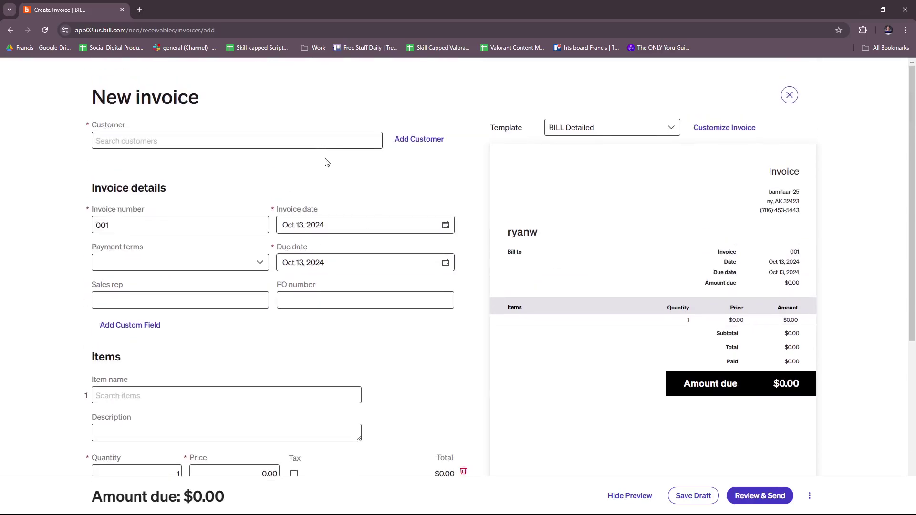
scroll(303, 275, "down", 1)
scroll(304, 274, "down", 3)
scroll(318, 285, "up", 3)
scroll(342, 283, "down", 2)
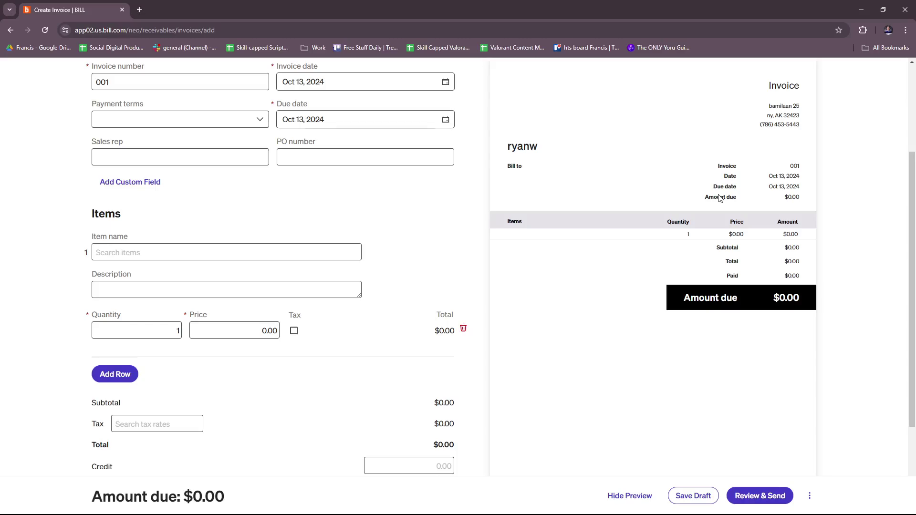
scroll(483, 228, "down", 3)
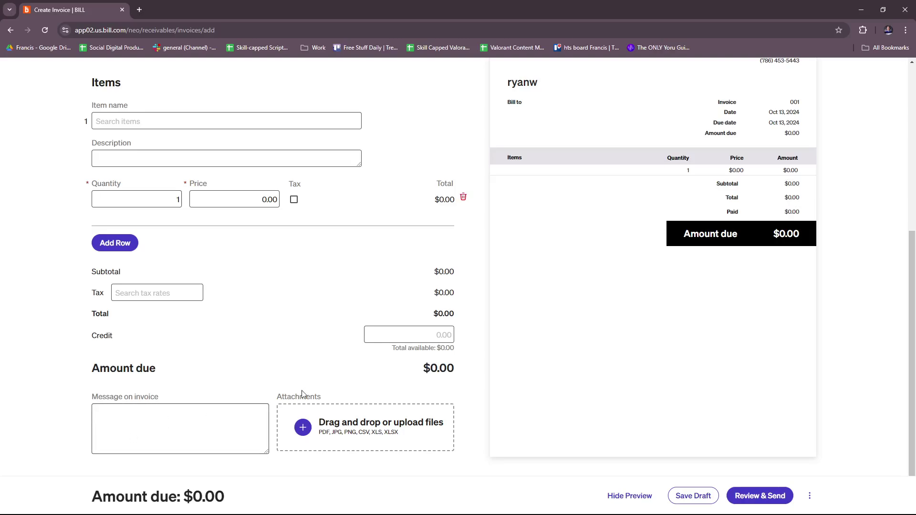
scroll(303, 395, "up", 6)
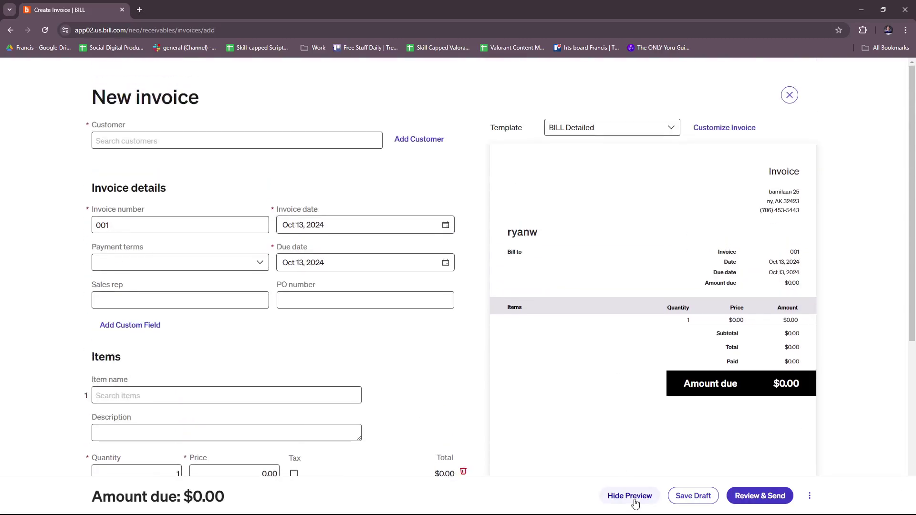
left_click(630, 497)
scroll(613, 338, "down", 3)
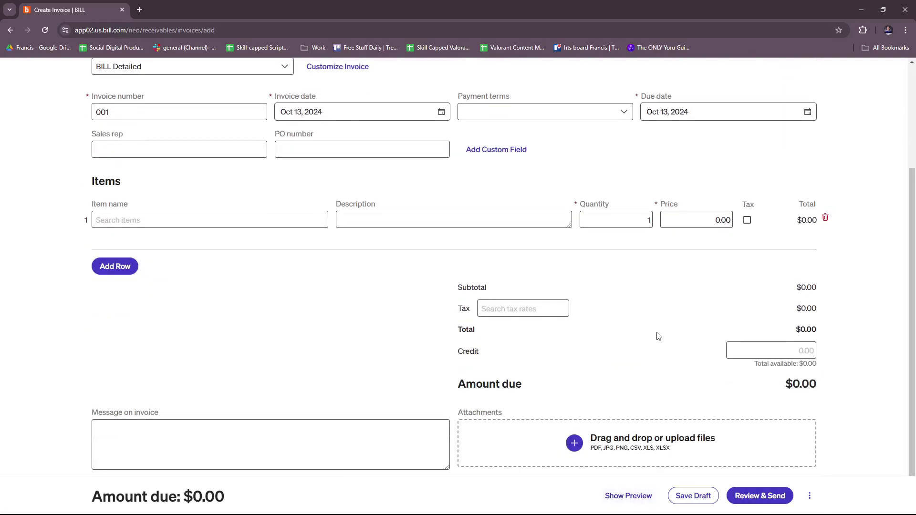
scroll(658, 341, "up", 3)
left_click(628, 497)
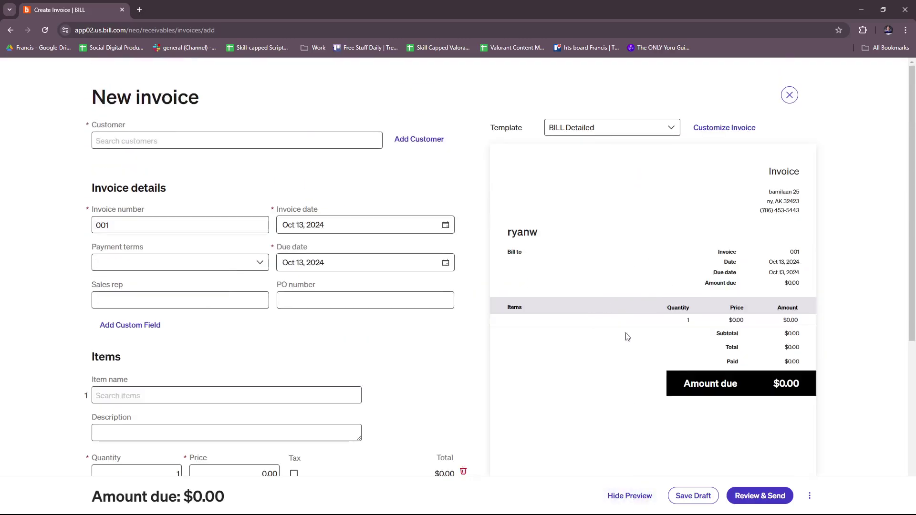
Switch the invoice template to BILL Simple, then reopen and close the template list
left_click(671, 127)
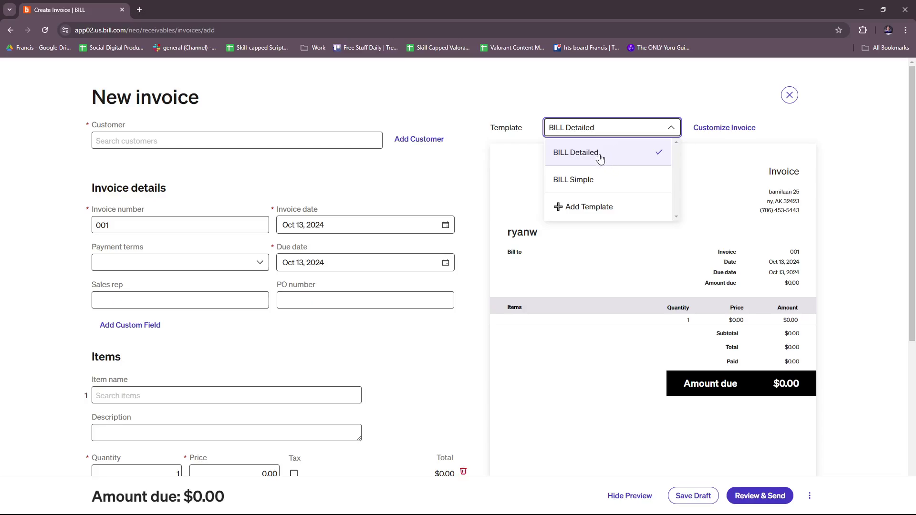
left_click(597, 186)
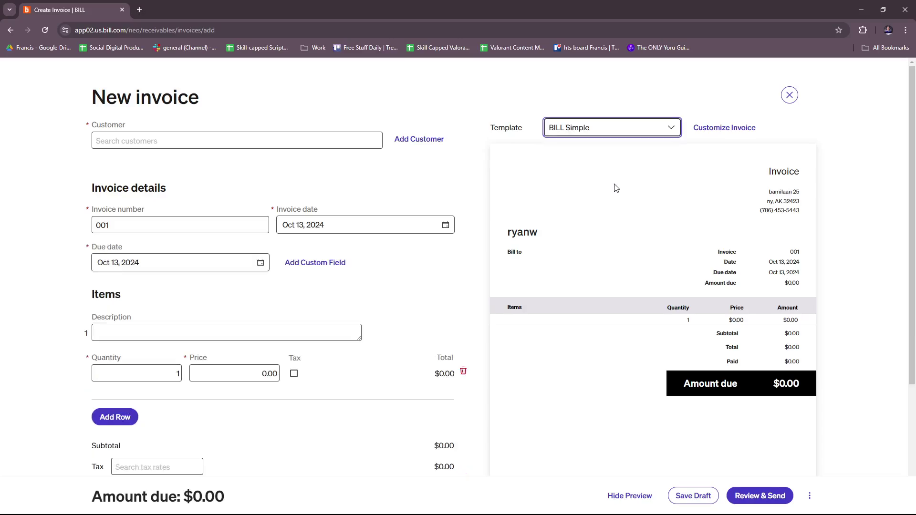
scroll(626, 237, "down", 1)
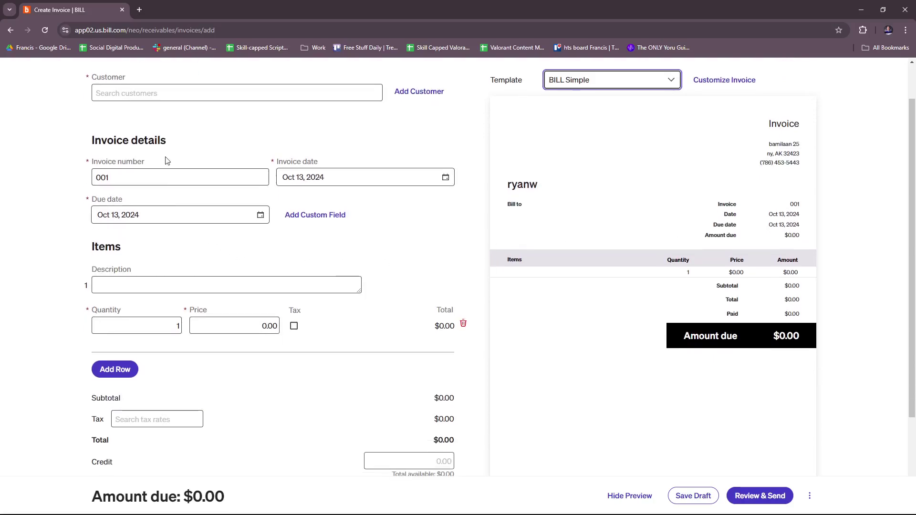
scroll(286, 265, "down", 1)
scroll(378, 241, "up", 1)
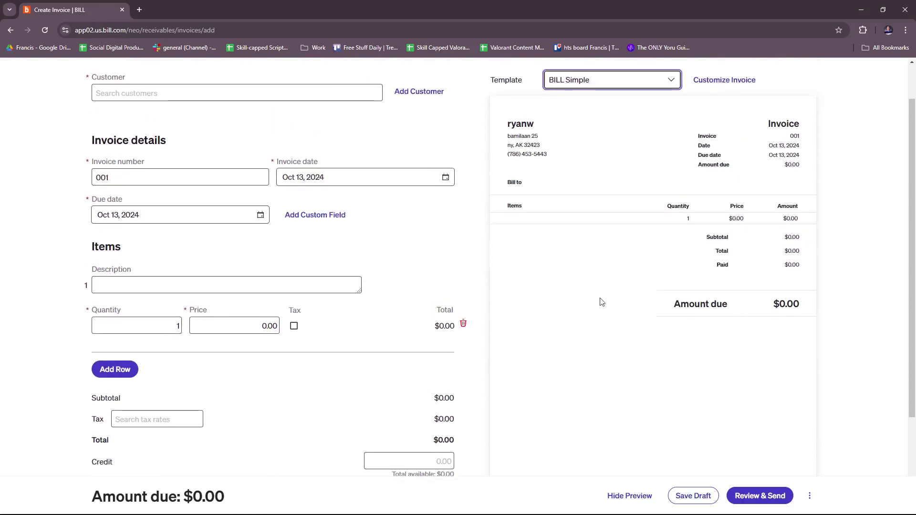
scroll(420, 295, "up", 1)
left_click(678, 127)
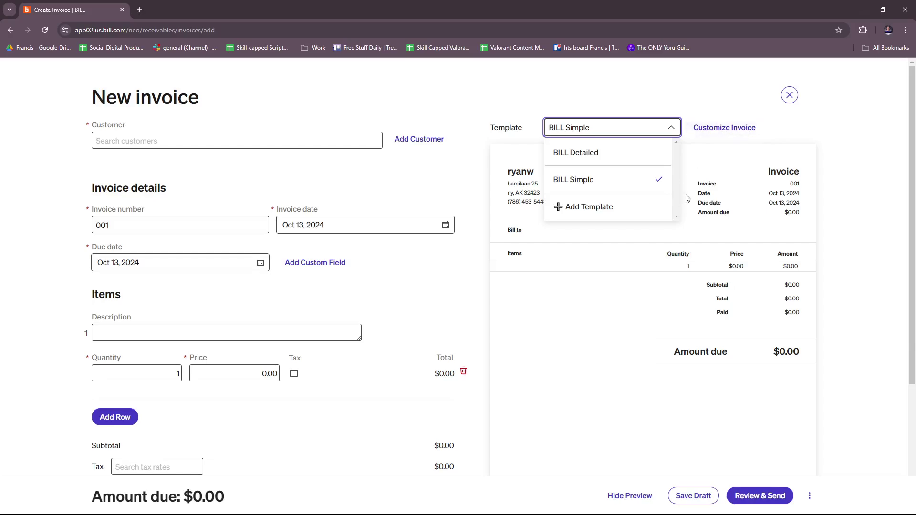
left_click(566, 111)
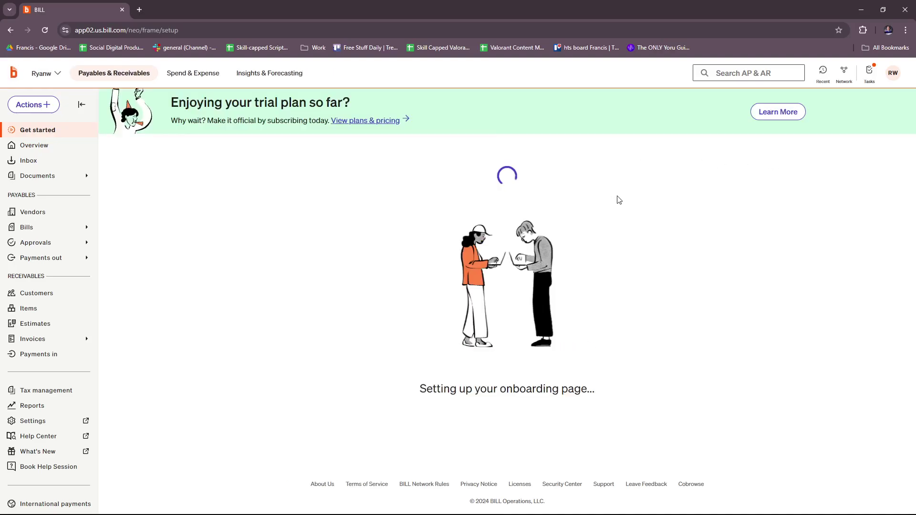
Scroll to the Get paid section and open Add your company logo
scroll(592, 193, "down", 3)
scroll(592, 193, "down", 1)
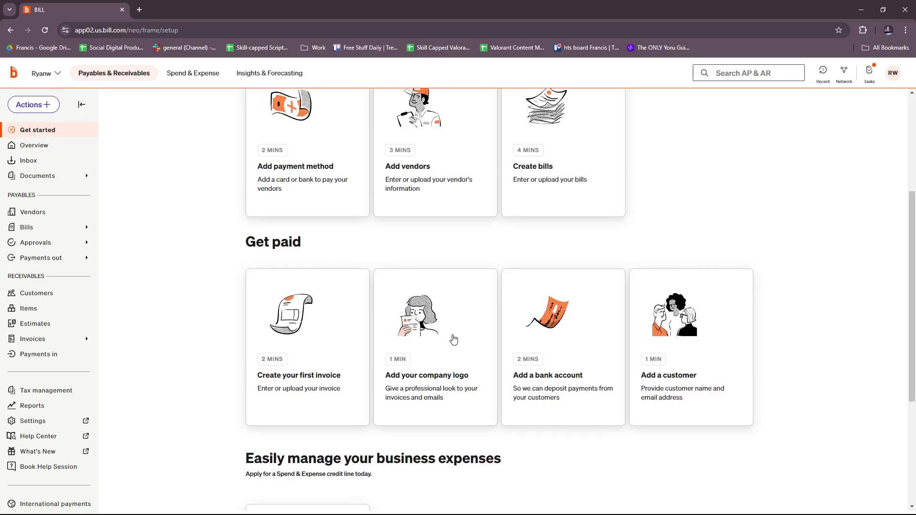
left_click(454, 340)
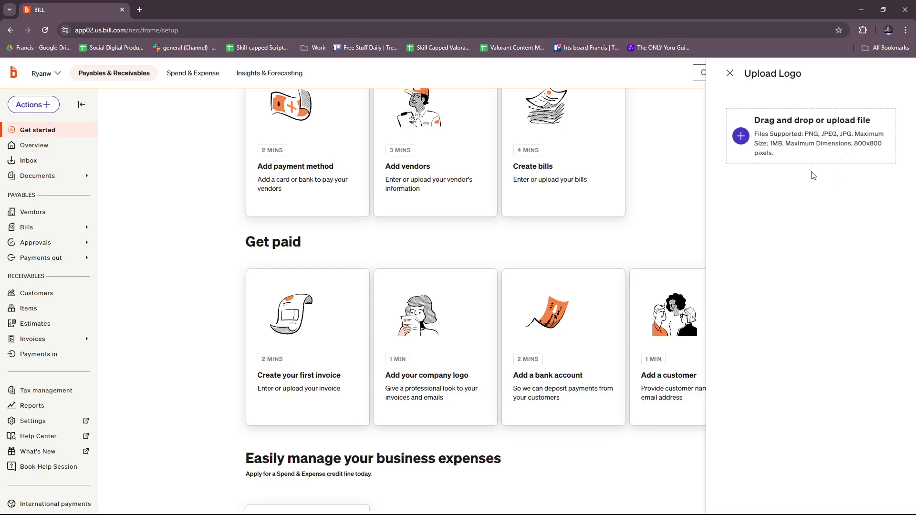
left_click(682, 214)
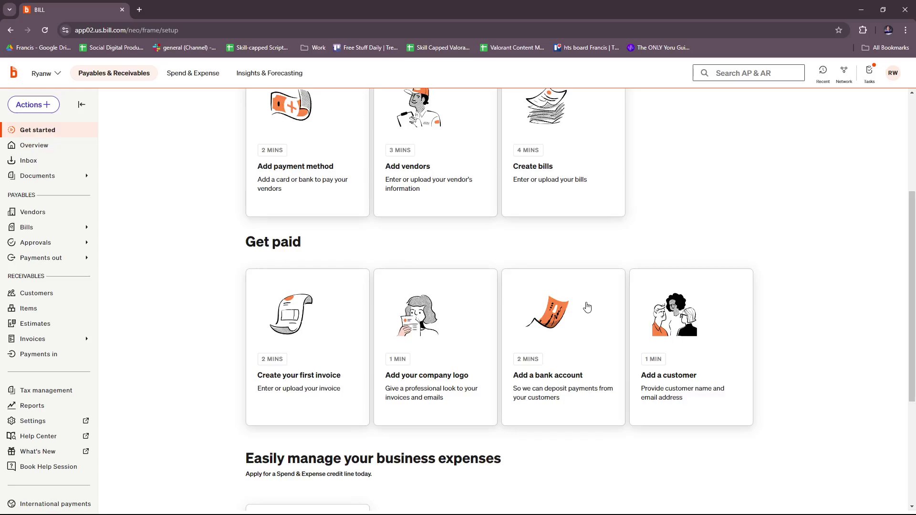
scroll(626, 357, "down", 1)
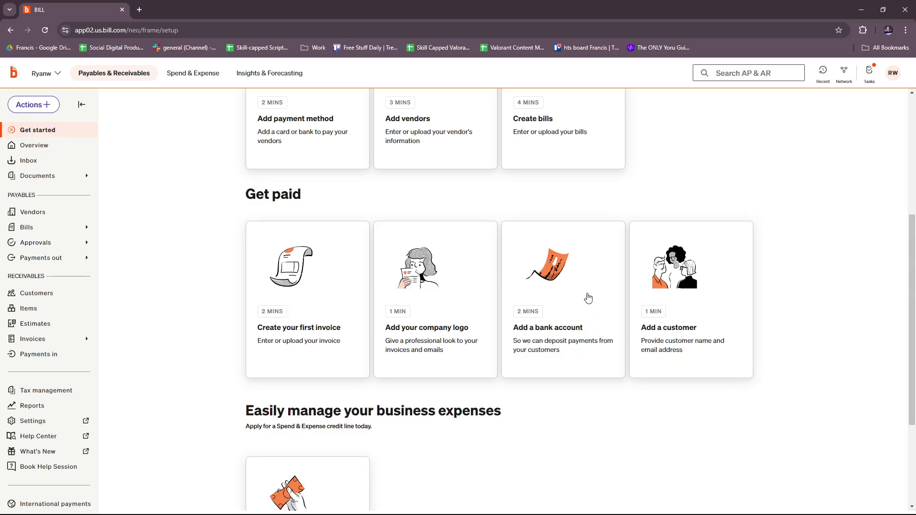
left_click(587, 300)
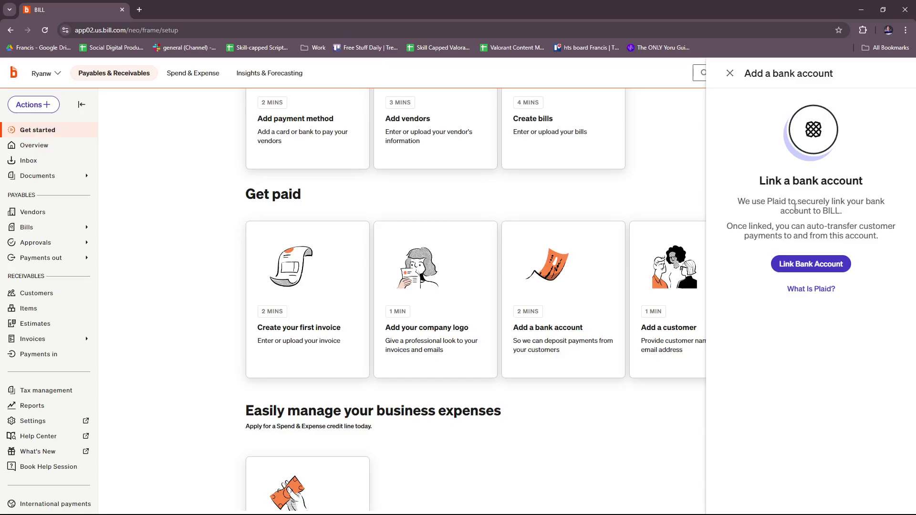
left_click(811, 264)
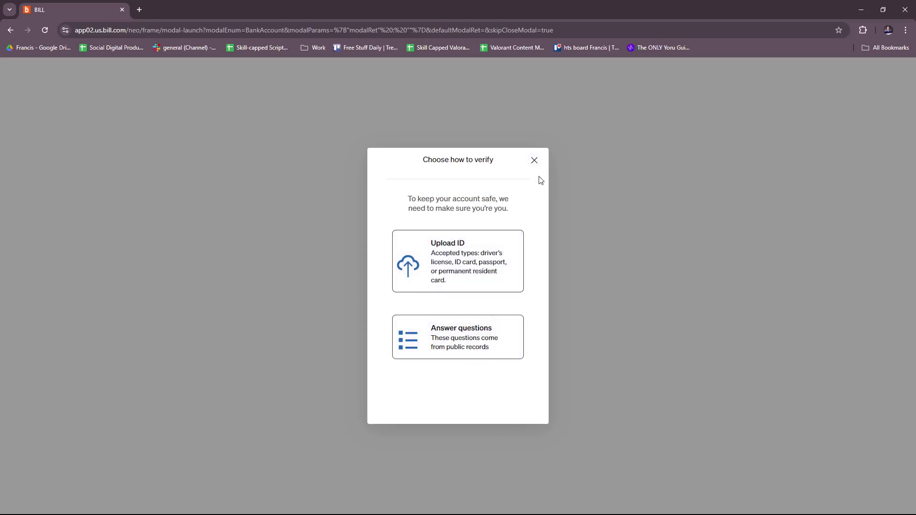
left_click(534, 161)
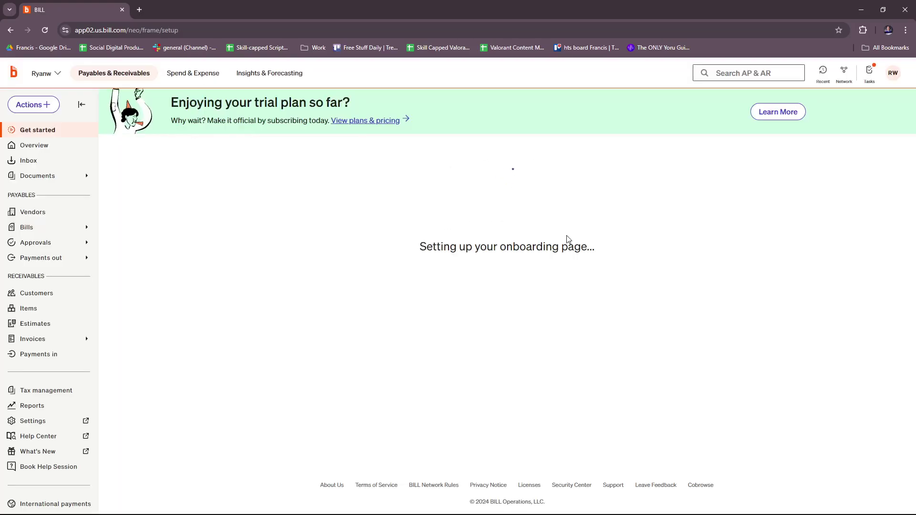
scroll(597, 246, "down", 5)
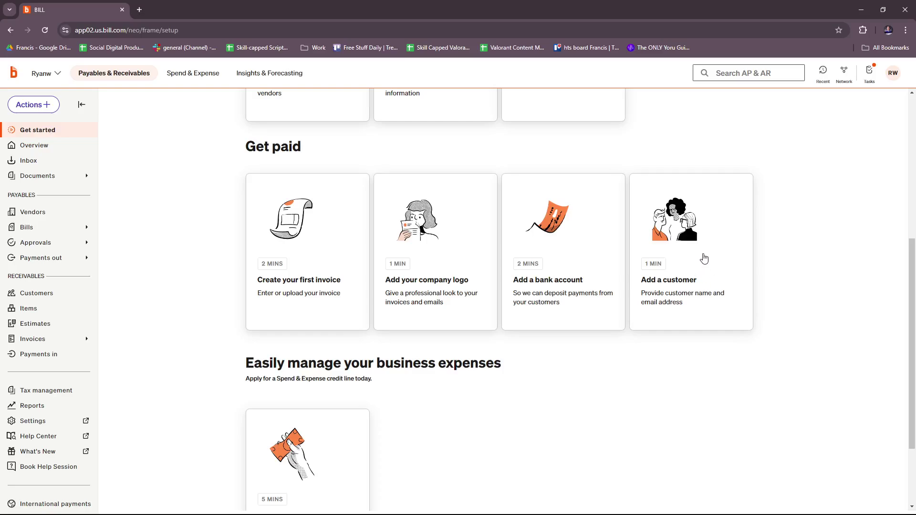
Add a customer manually, entering the customer's full name and Gmail e-mail address
left_click(704, 259)
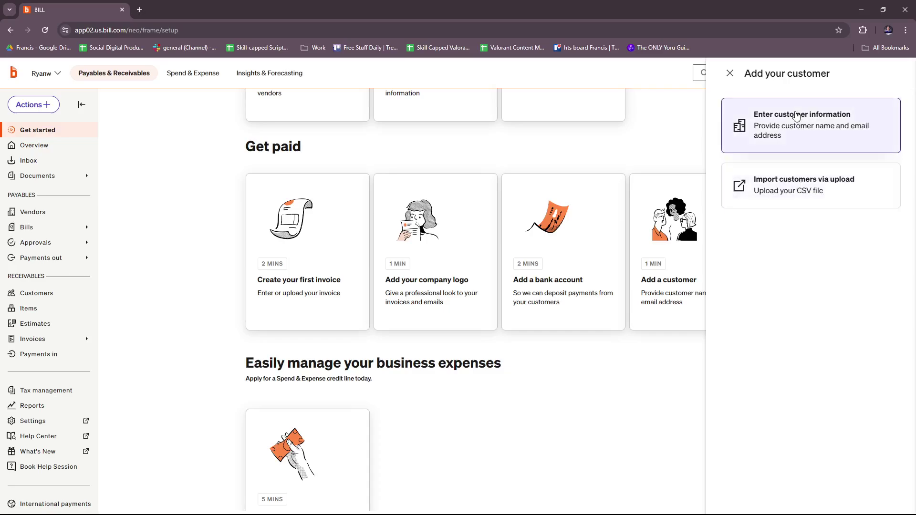
left_click(806, 140)
left_click(785, 158)
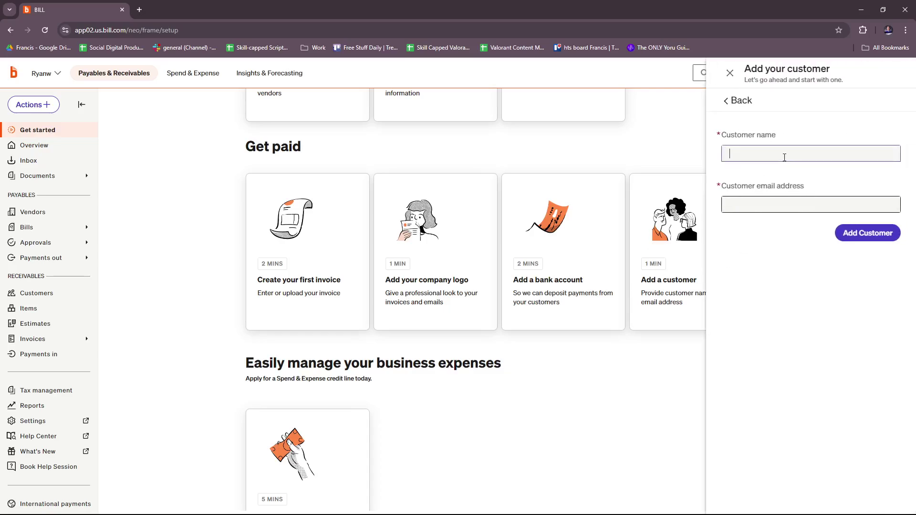
left_click(805, 206)
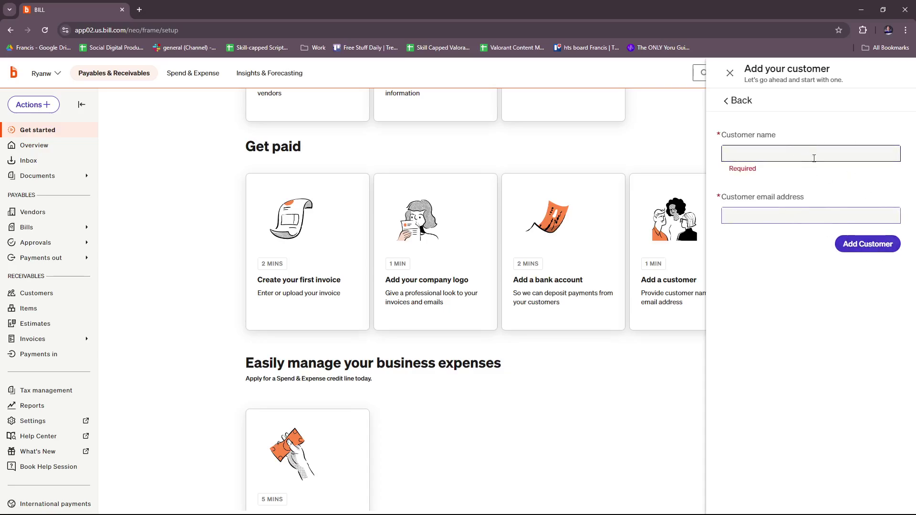
left_click(794, 146)
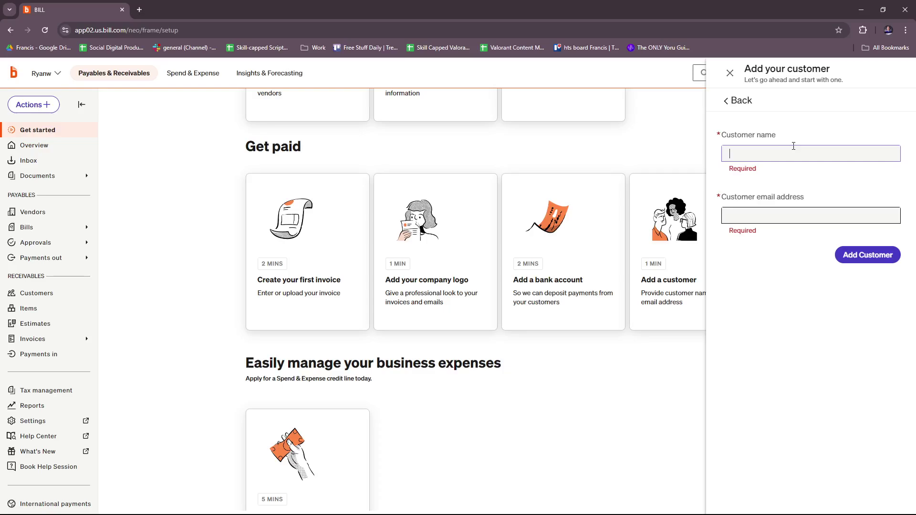
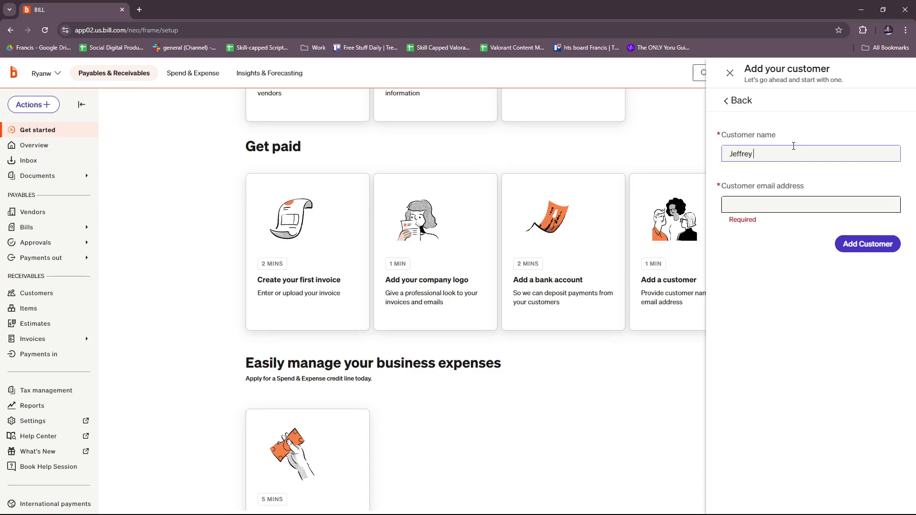
left_click(822, 208)
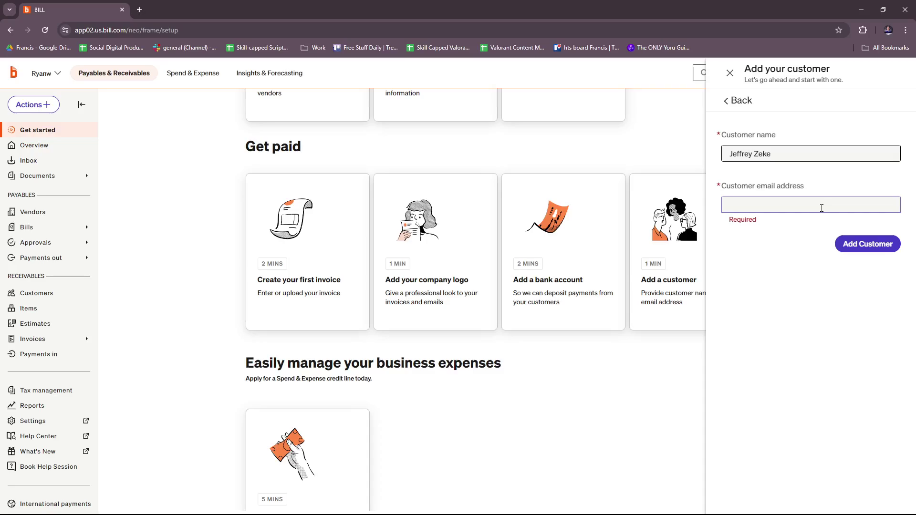
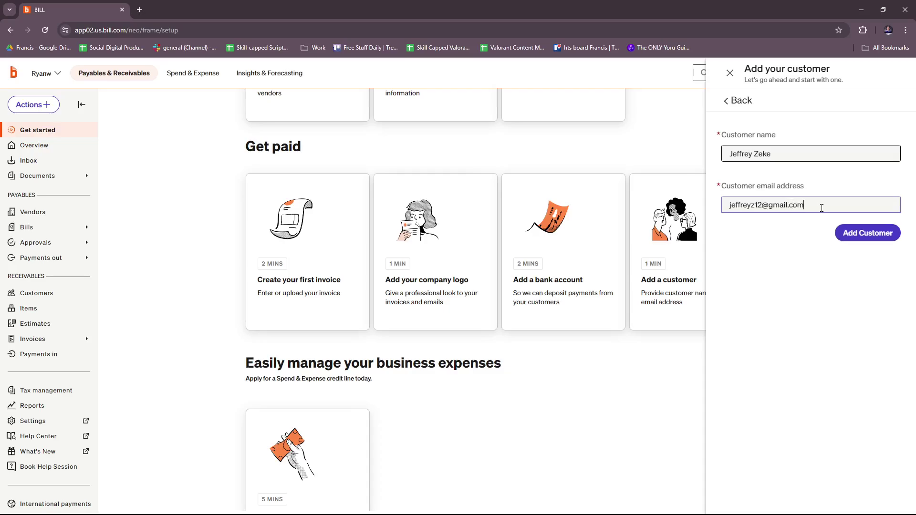
left_click(861, 238)
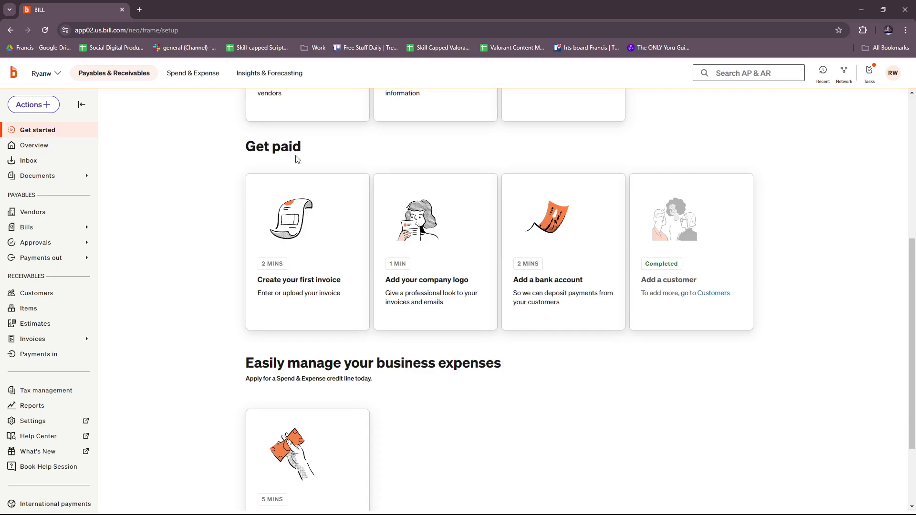
Open the new customer's record from Customers and view its More Actions menu
left_click(37, 295)
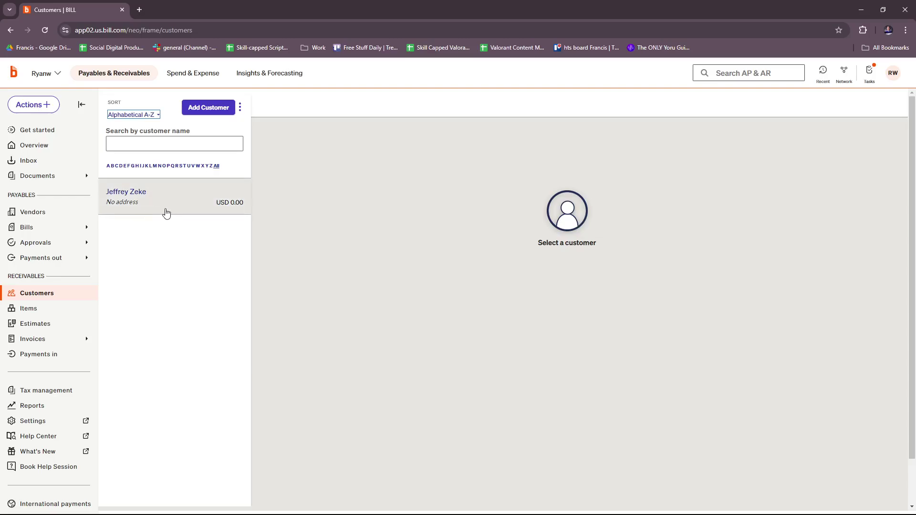
left_click(158, 204)
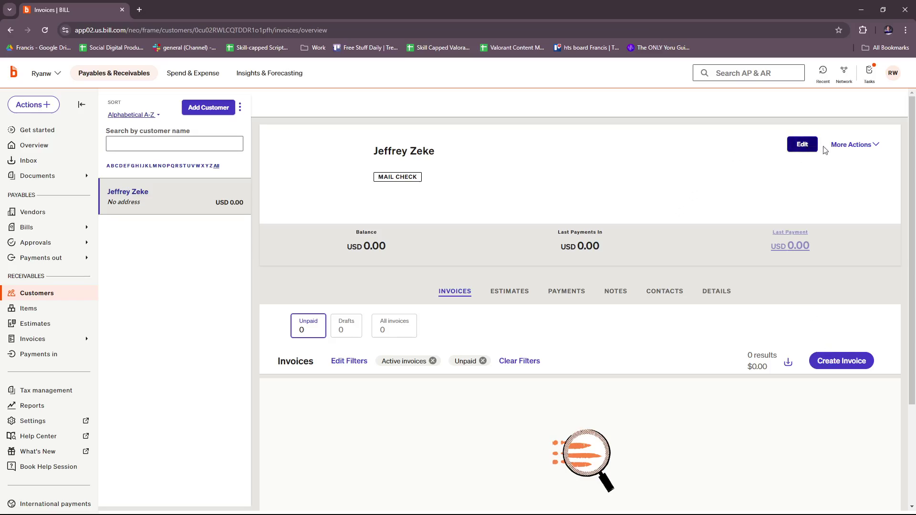
left_click(868, 145)
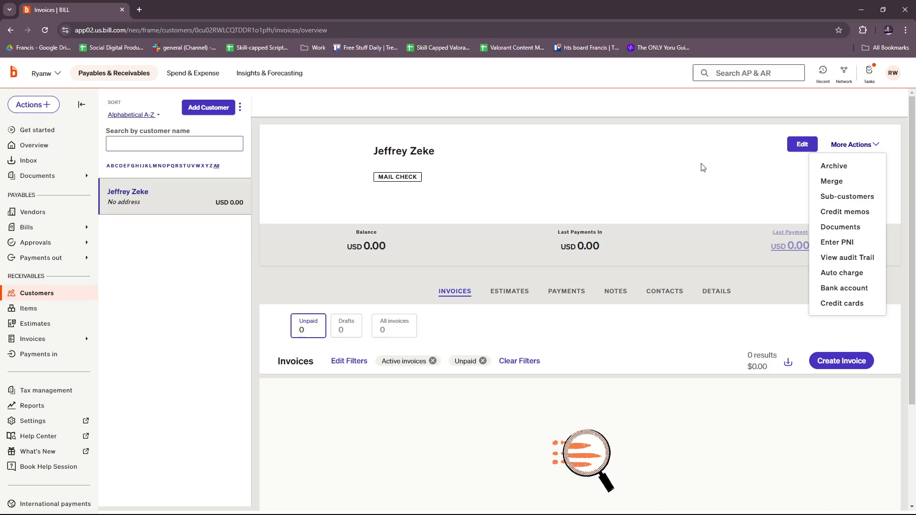
left_click(681, 161)
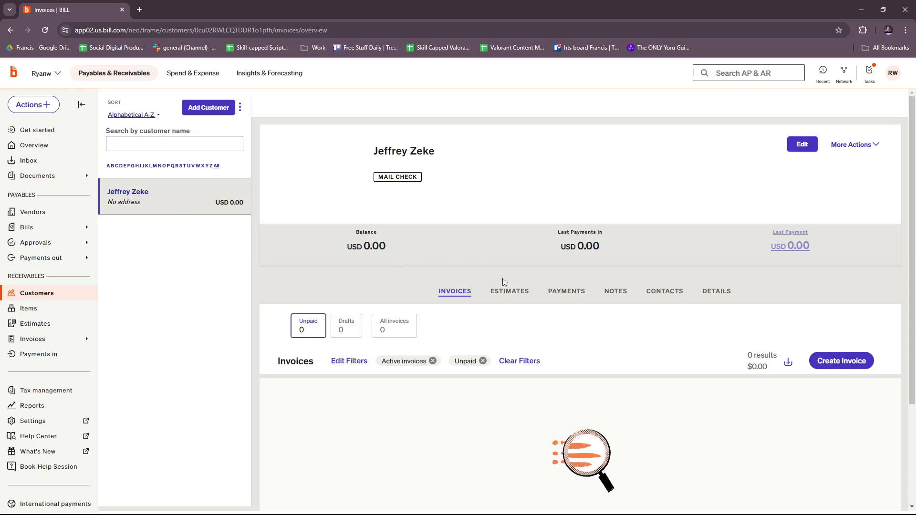
Return to the Get started checklist and look over its Pay bills and Get paid task cards
scroll(391, 317, "down", 1)
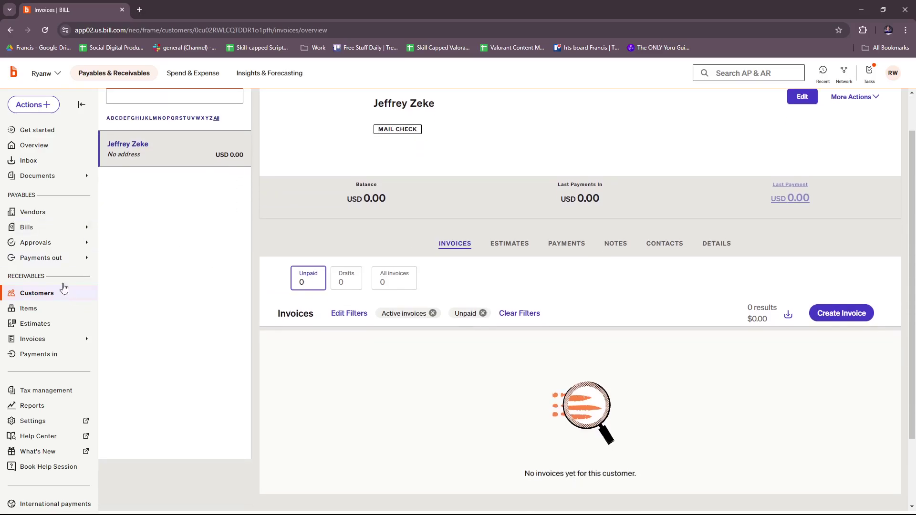
scroll(454, 139, "up", 1)
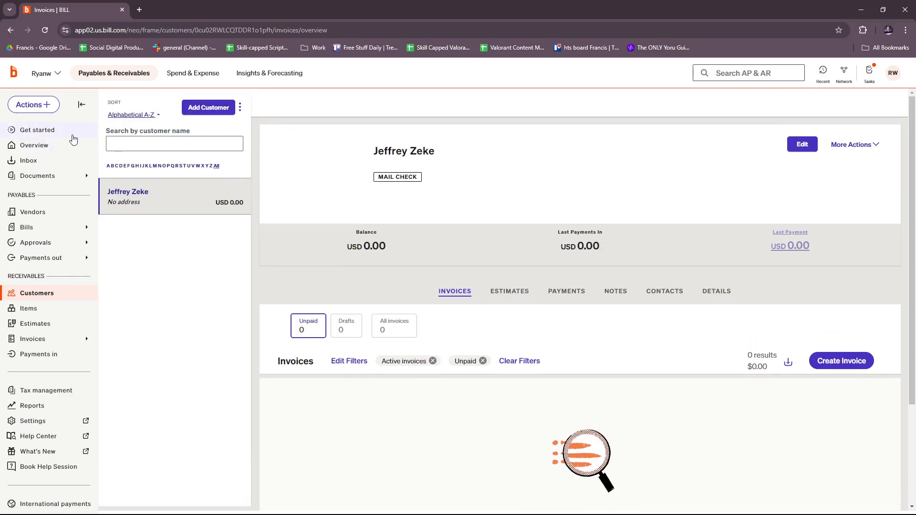
left_click(46, 135)
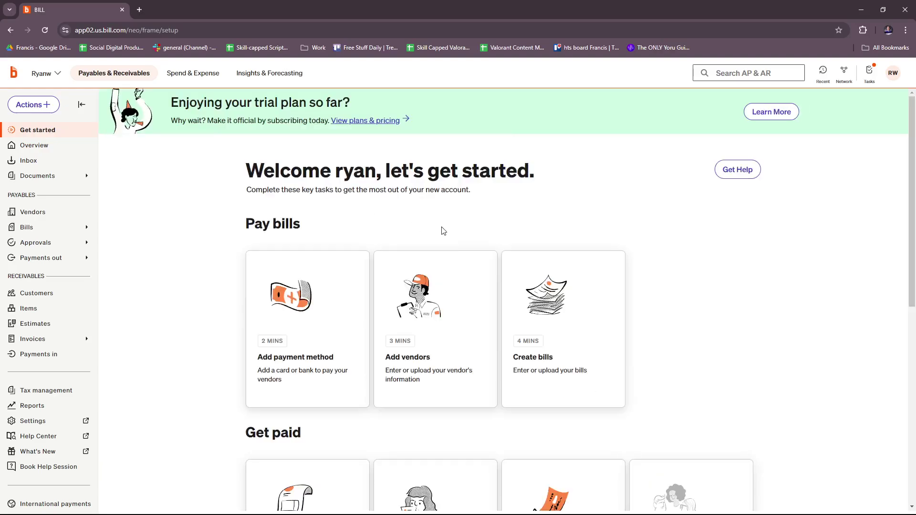
scroll(483, 210, "down", 3)
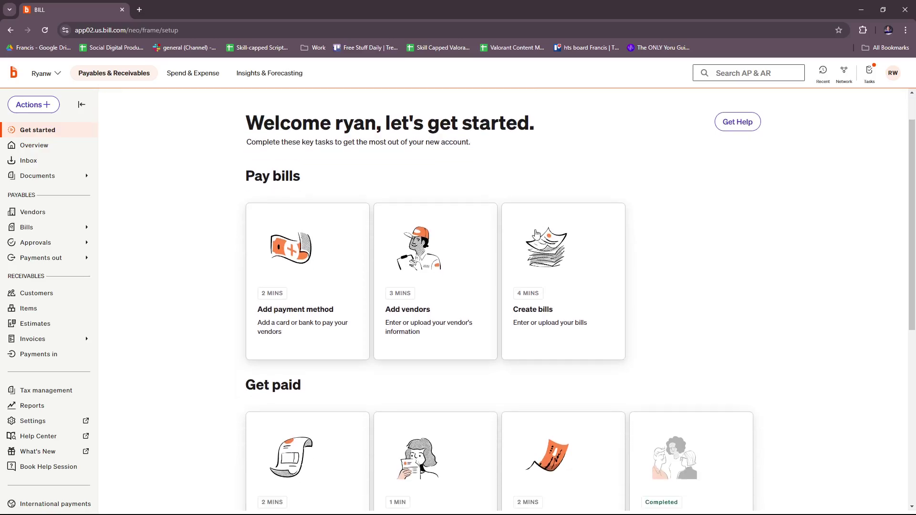
scroll(534, 235, "up", 3)
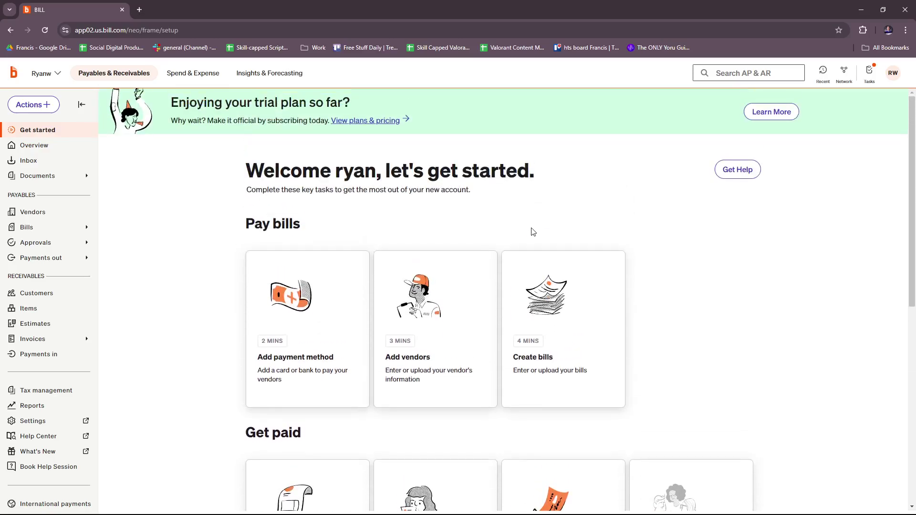